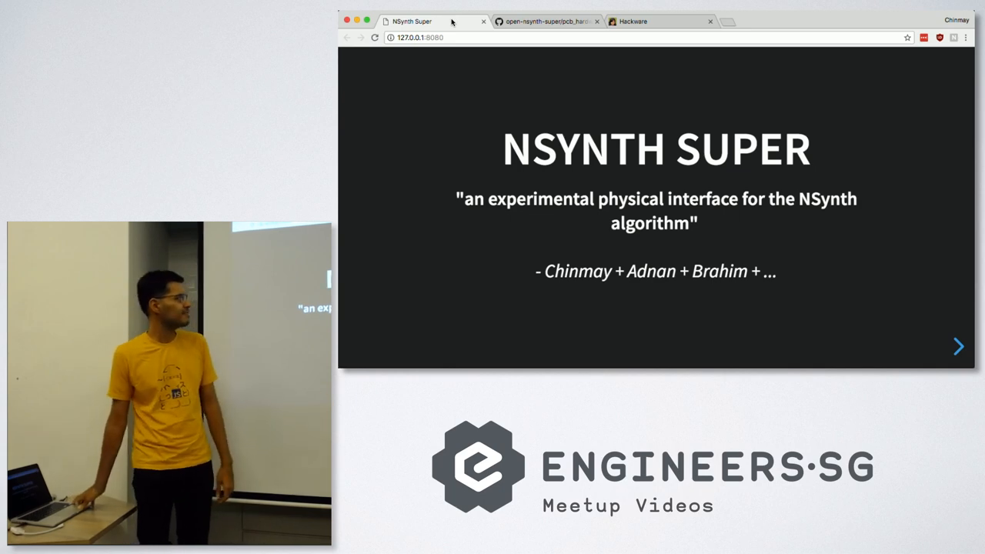
Step: Advance through the Magenta, NSynth blog post, Sound + Neural Networks and MATH!!! slides to the No Internet dino slide
key("Right")
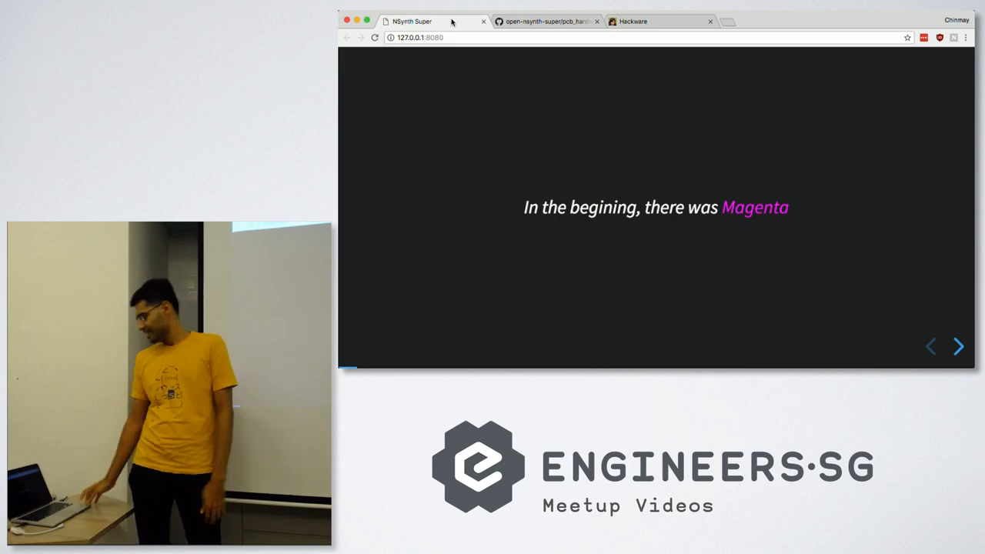
key("Right")
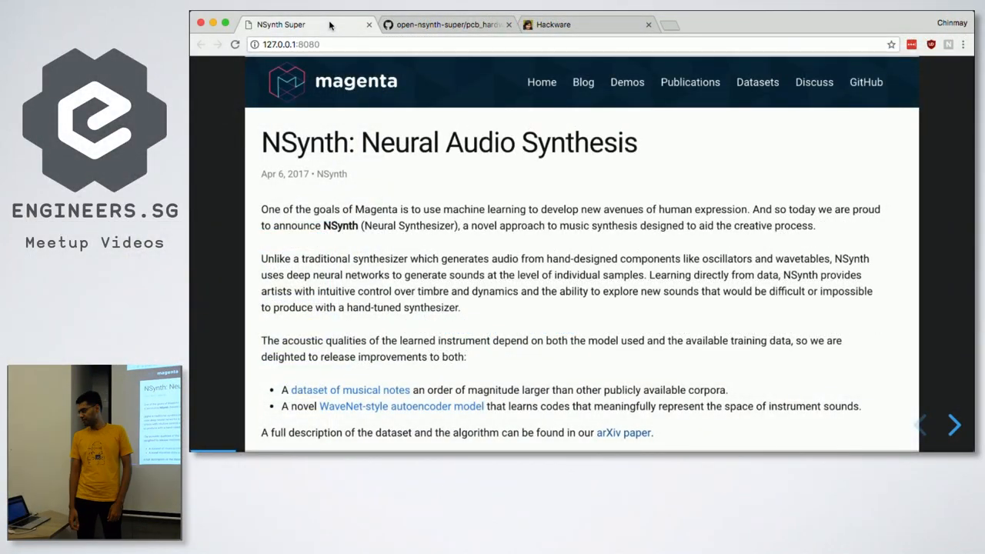
key("Right")
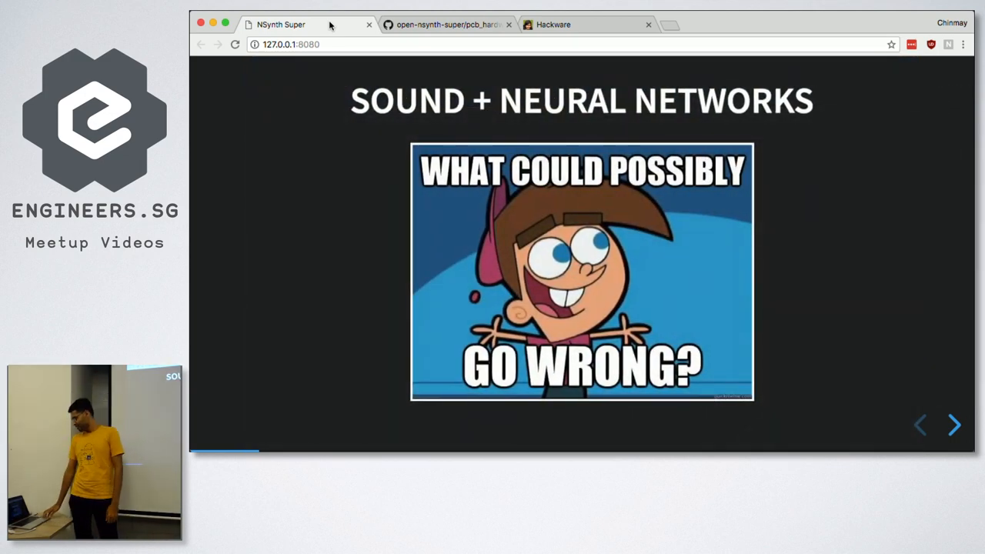
key("Right")
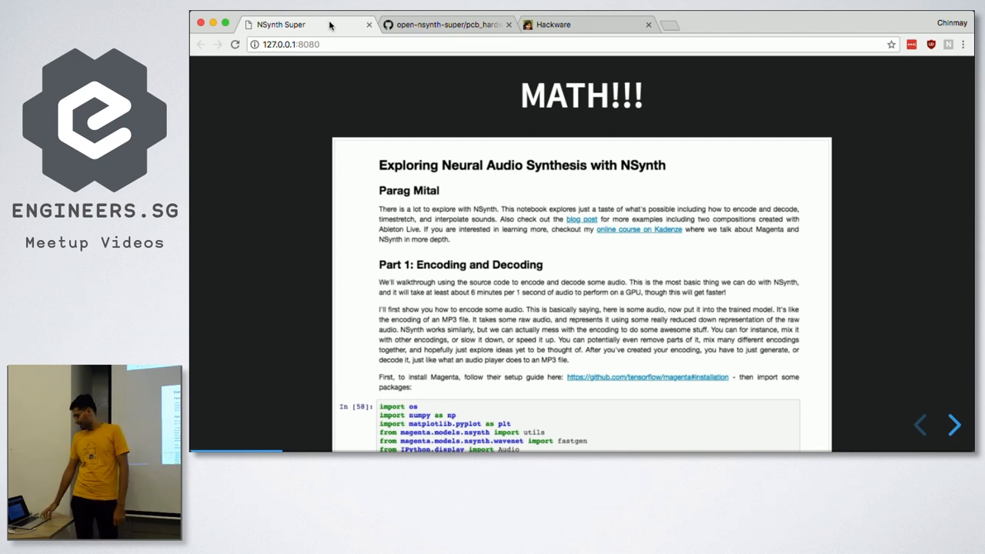
key("Right")
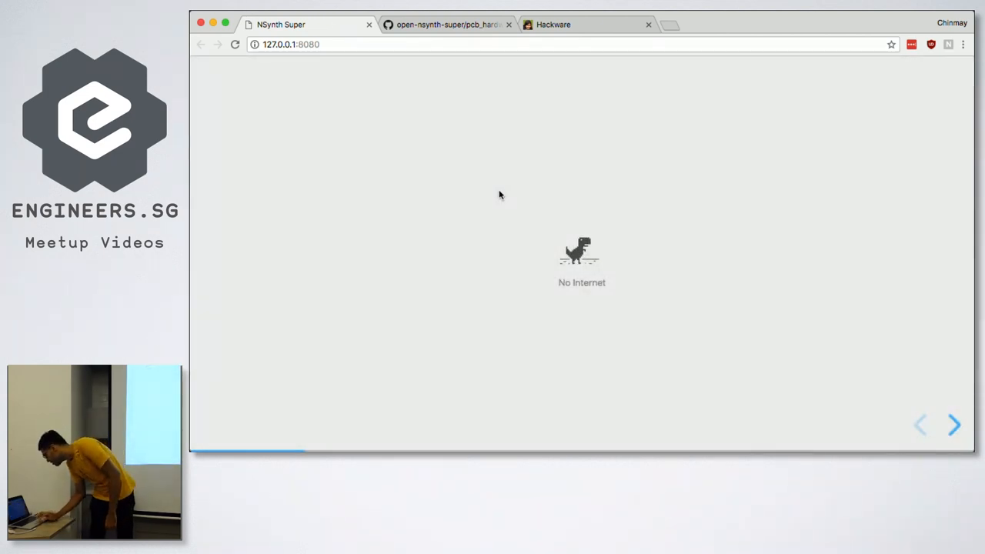
Step: Reload the deck, skip ahead to the Sound Maker slide, start the demo and raise the volume
key("super+r")
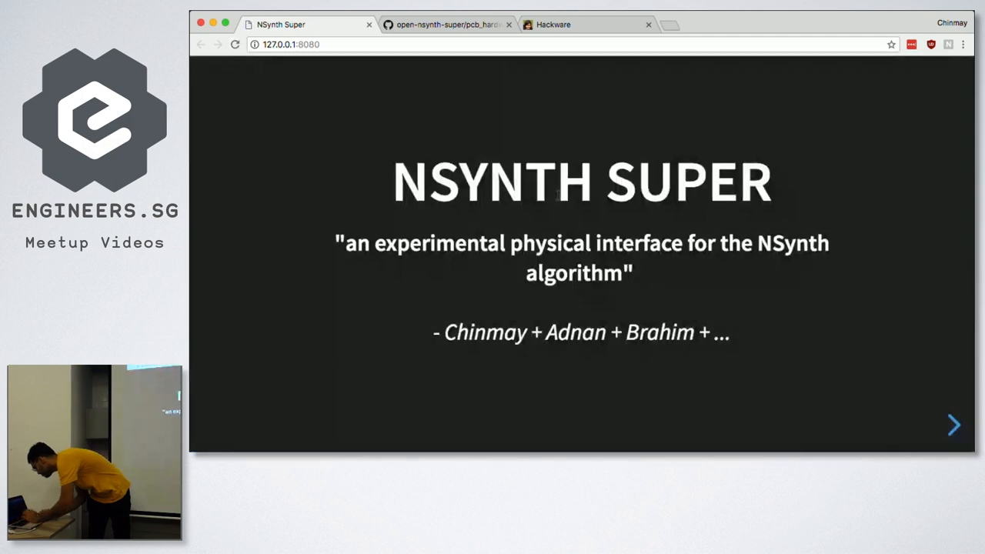
key("Right")
key("Right")
key("Right")
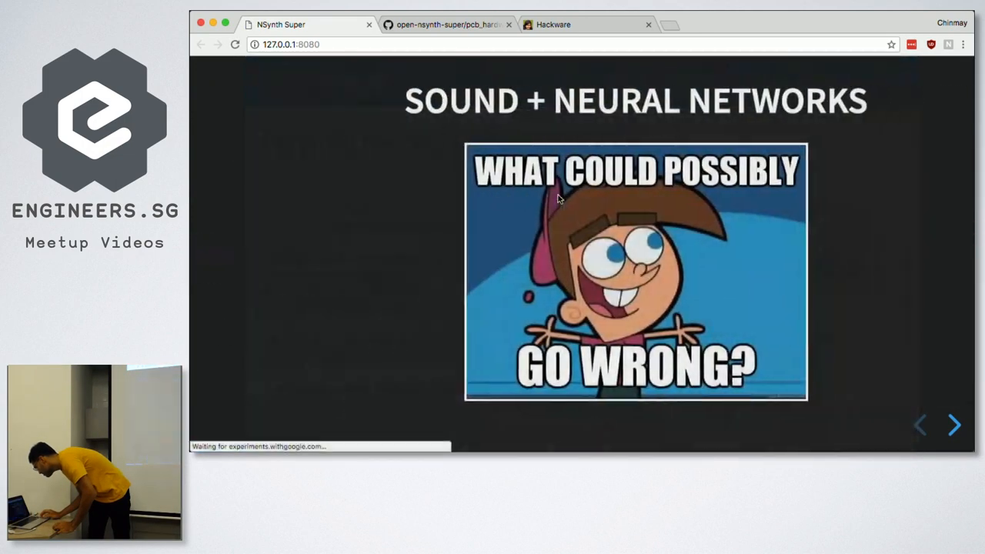
key("Right")
key("Right")
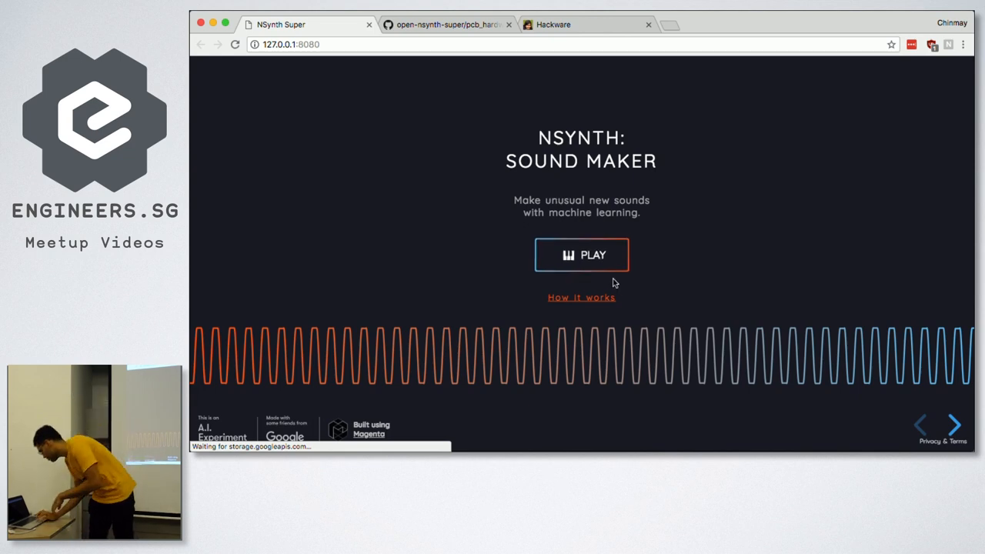
left_click(591, 259)
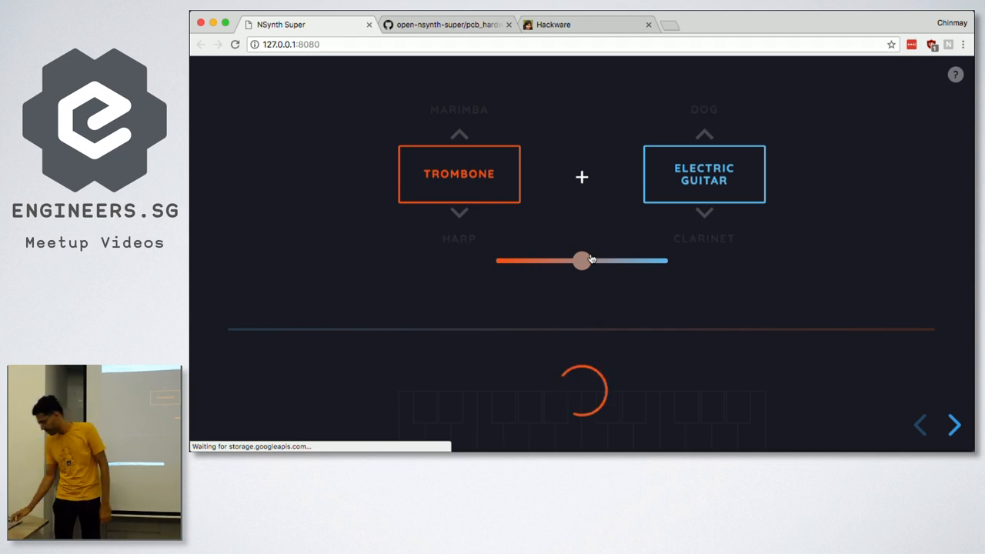
key("XF86AudioRaiseVolume")
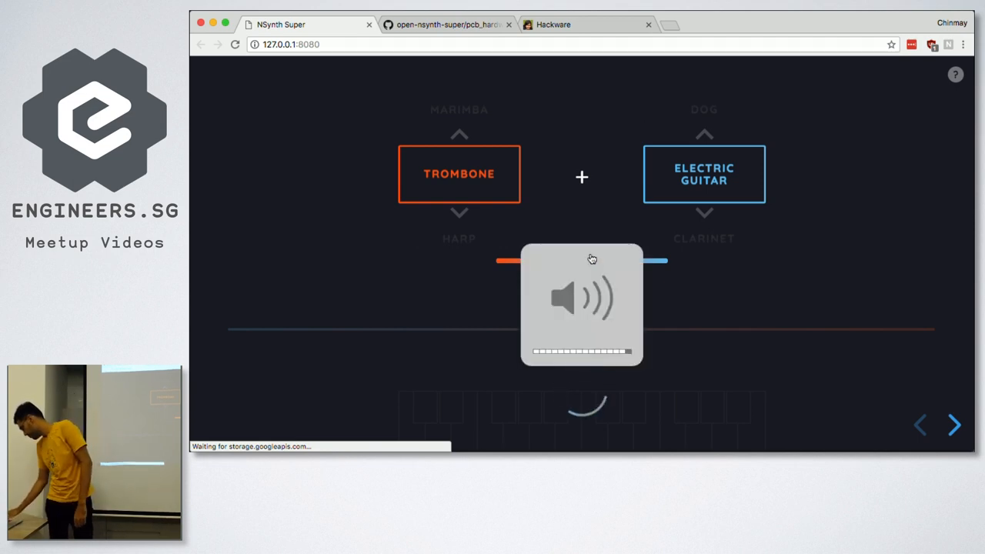
Step: Reload again, return to the Sound Maker slide, show the Trombone + Electric Guitar mixer, then move to the hybrid-instrument slide
key("ctrl+r")
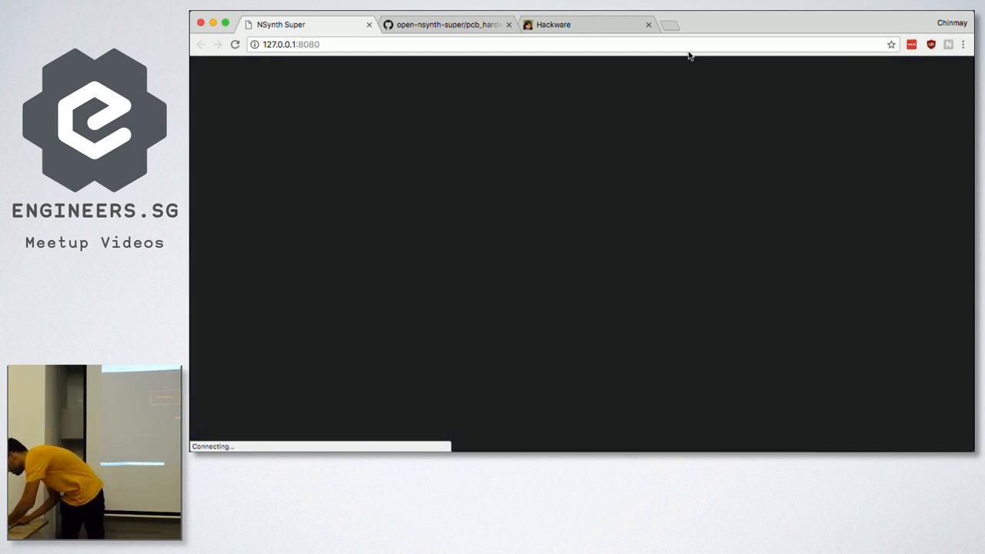
key("Right")
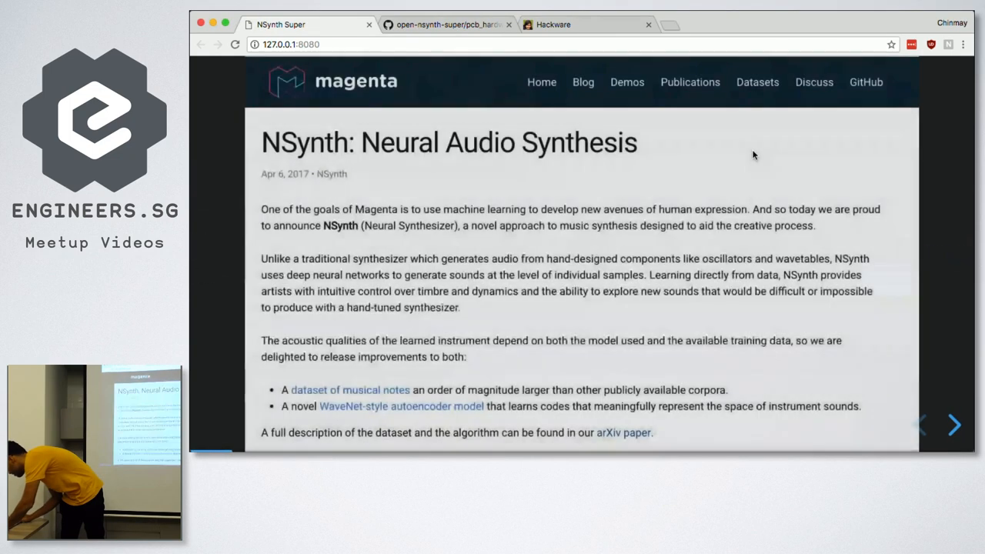
key("Right")
key("Right")
key("Right")
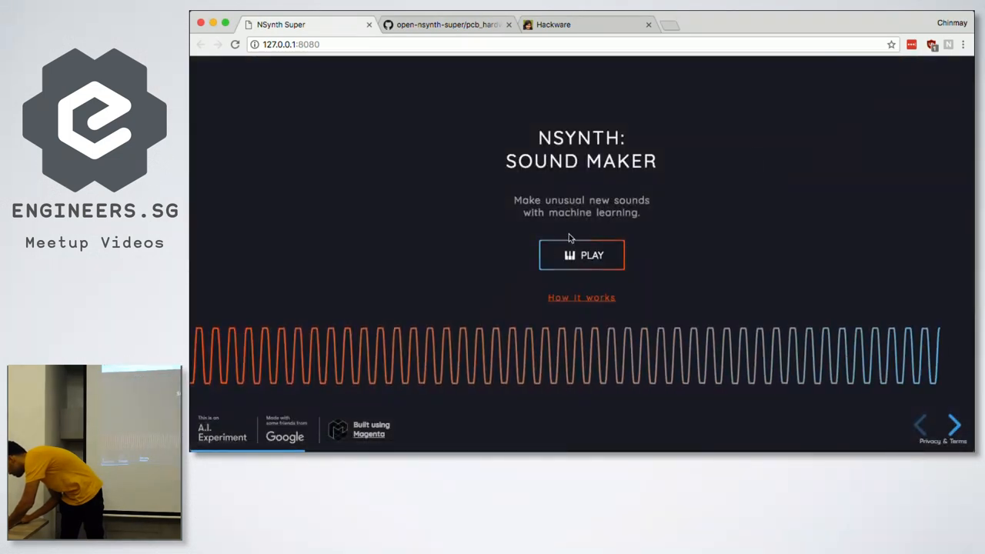
left_click(582, 255)
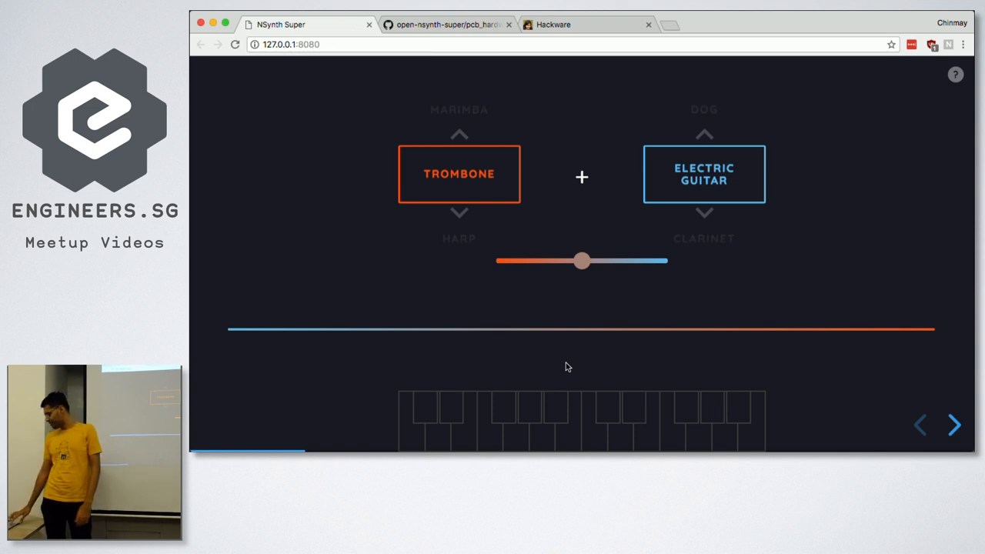
left_click(954, 424)
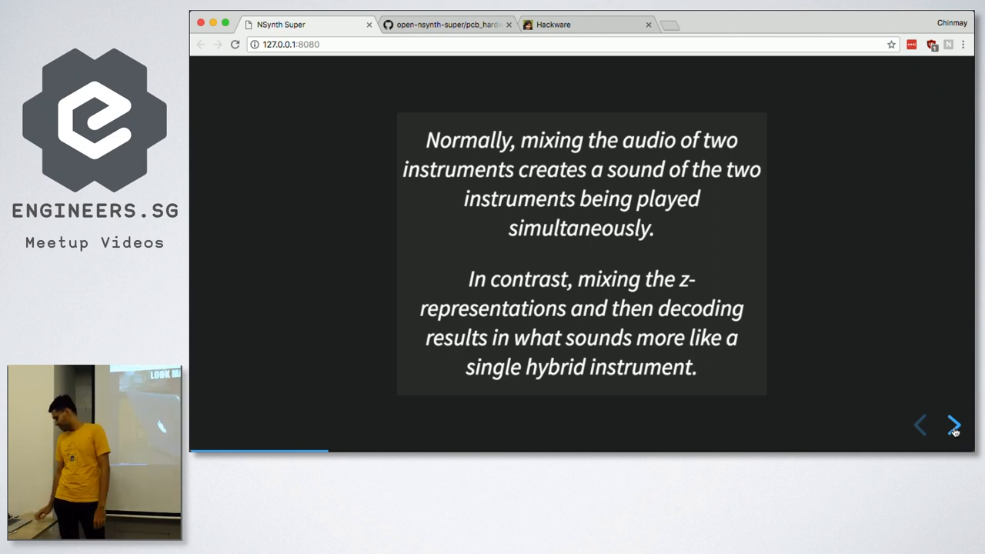
Step: Advance to the 'Look Ma! I'm Making Musik' cat meme slide
left_click(954, 428)
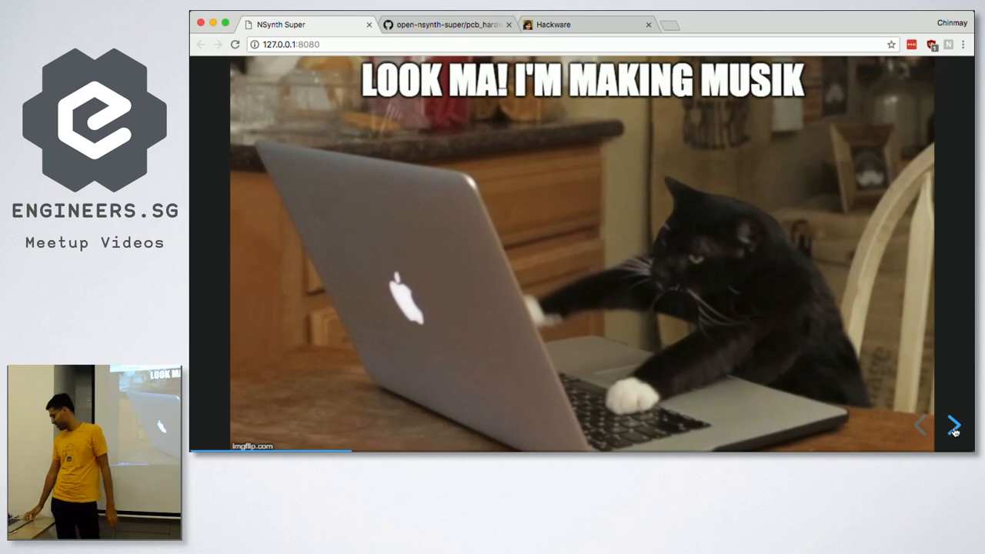
left_click(954, 426)
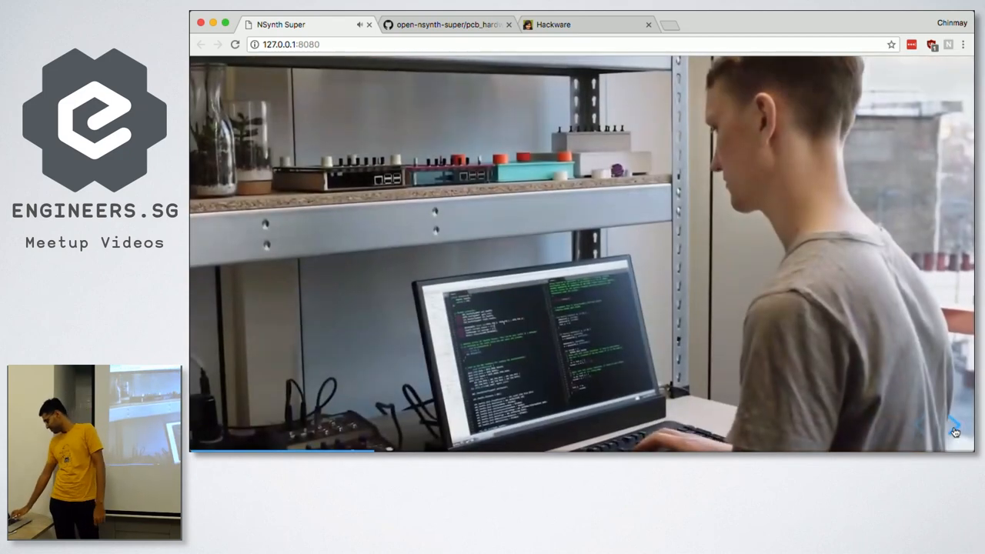
key("XF86AudioRaiseVolume")
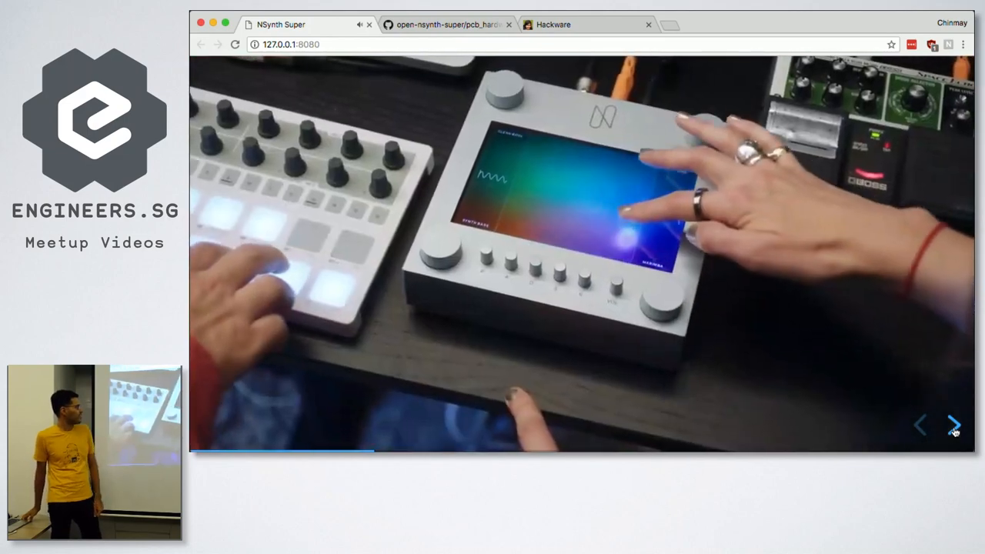
Step: Advance through the WAIT SAY WHAAA meme, how-to-get-one and repo slides to the PCB hardware slide, then show the GitHub pcb_hardware page
left_click(955, 428)
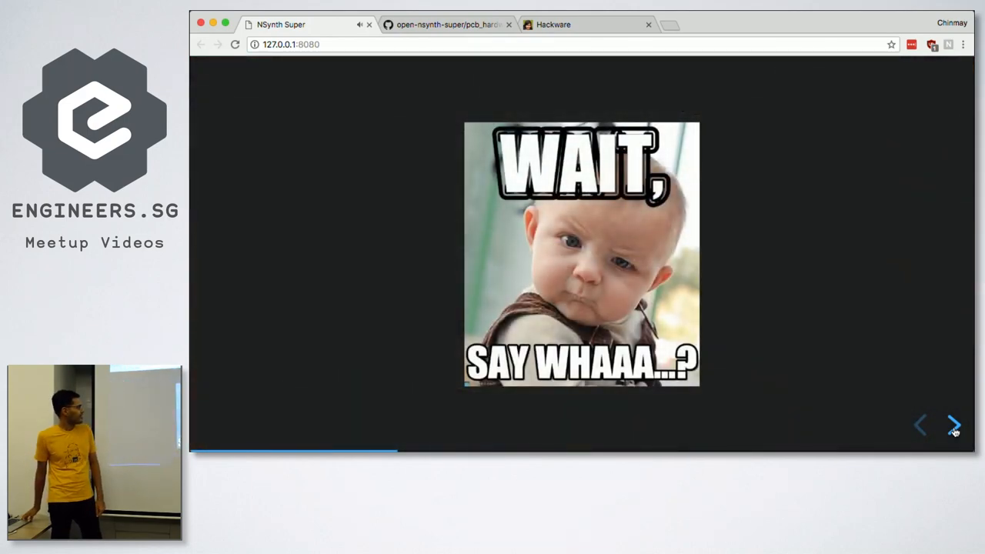
left_click(954, 427)
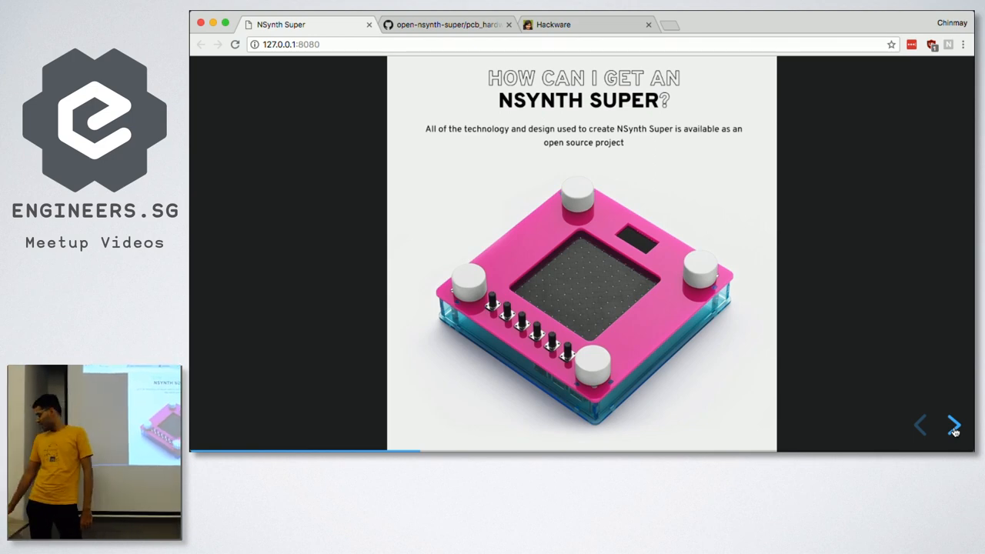
left_click(955, 428)
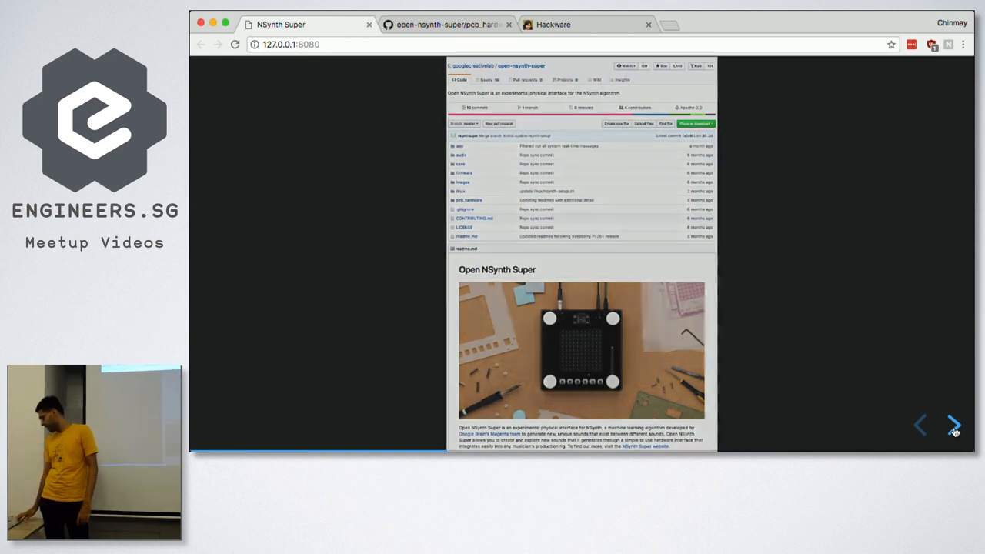
left_click(954, 427)
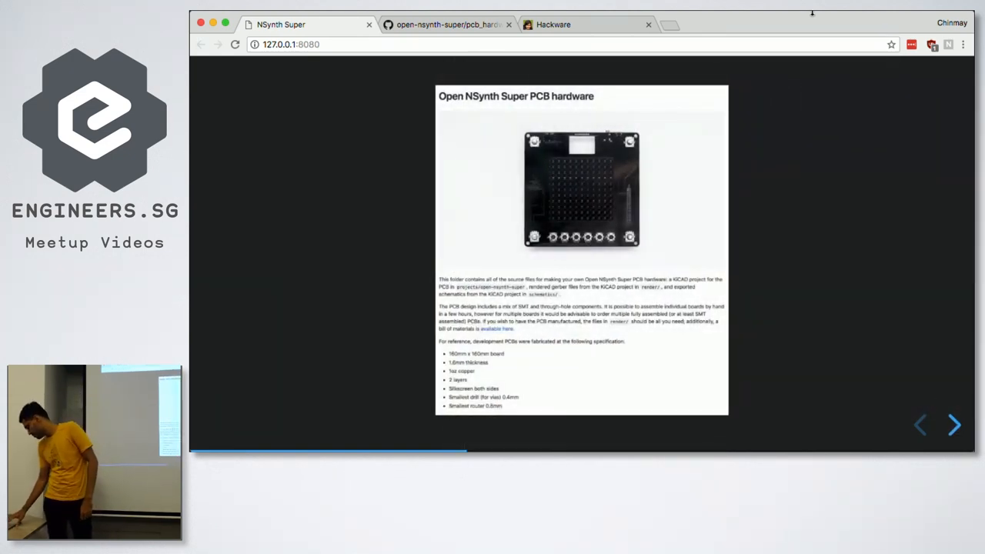
left_click(447, 24)
scroll(555, 304, "down", 5)
scroll(554, 304, "up", 5)
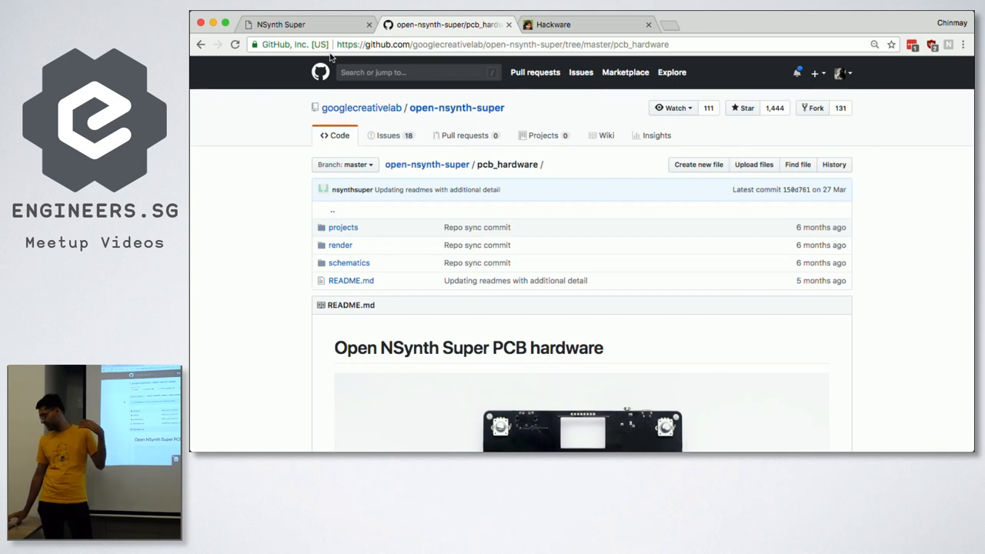
scroll(287, 197, "down", 5)
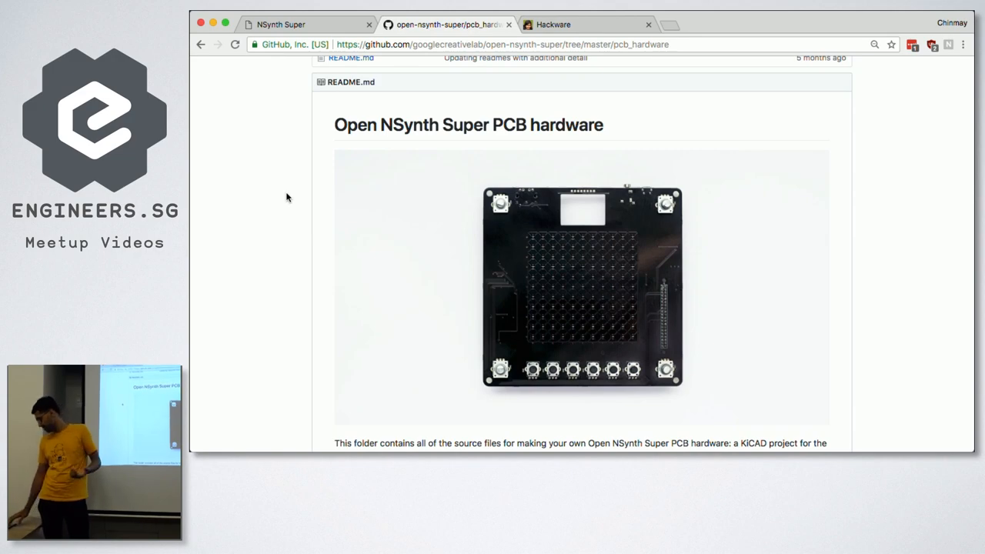
scroll(287, 198, "down", 15)
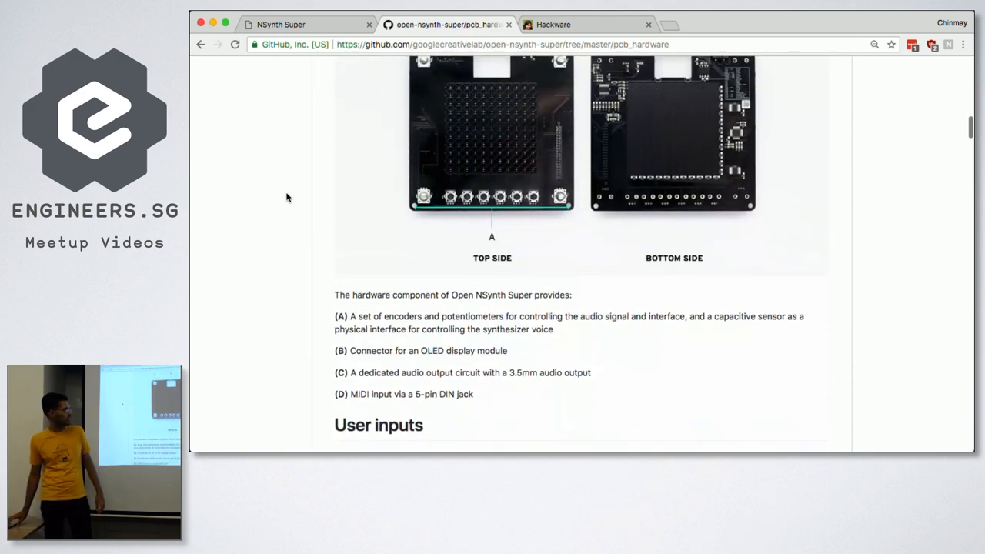
scroll(287, 197, "up", 2)
scroll(287, 198, "down", 8)
scroll(287, 198, "down", 4)
scroll(287, 197, "down", 4)
scroll(287, 197, "down", 3)
scroll(287, 197, "down", 3)
scroll(287, 198, "down", 3)
scroll(287, 198, "down", 5)
scroll(287, 198, "down", 2)
scroll(288, 198, "down", 3)
scroll(288, 198, "down", 1)
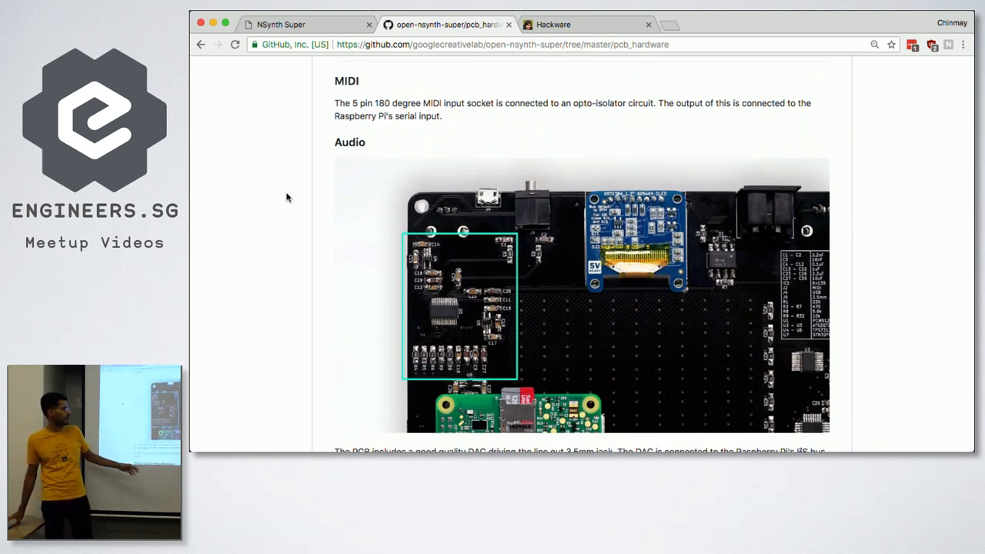
scroll(287, 198, "down", 6)
scroll(287, 198, "up", 1)
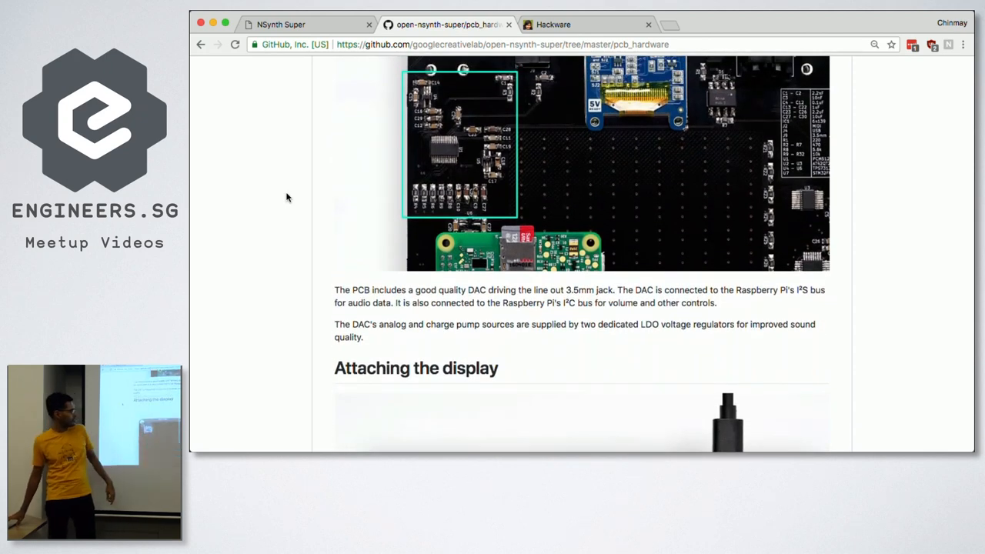
scroll(287, 197, "down", 8)
scroll(287, 198, "up", 2)
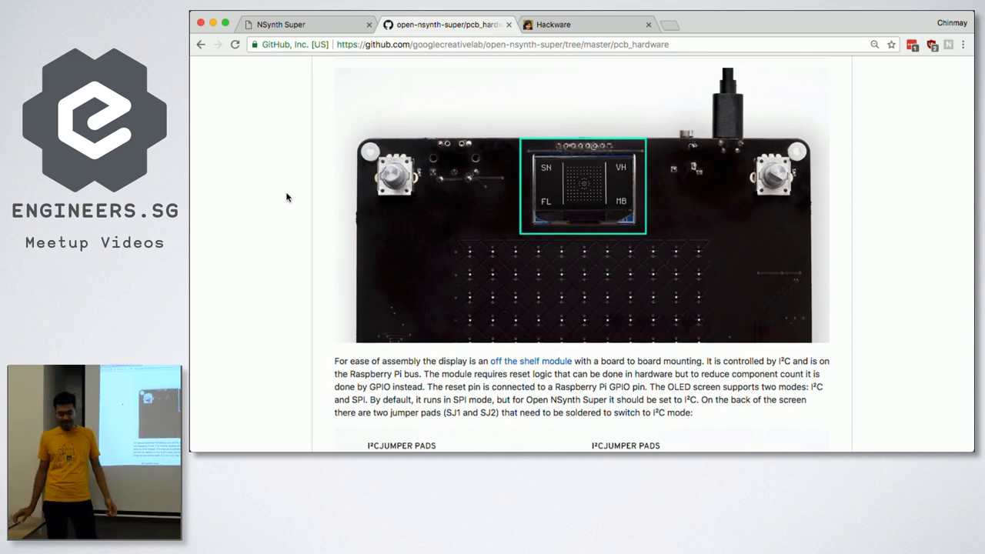
scroll(287, 198, "down", 5)
scroll(287, 198, "down", 8)
scroll(292, 194, "down", 5)
scroll(292, 193, "down", 1)
Step: Return from the GitHub PCB docs to the NSynth Super slide deck
left_click(281, 24)
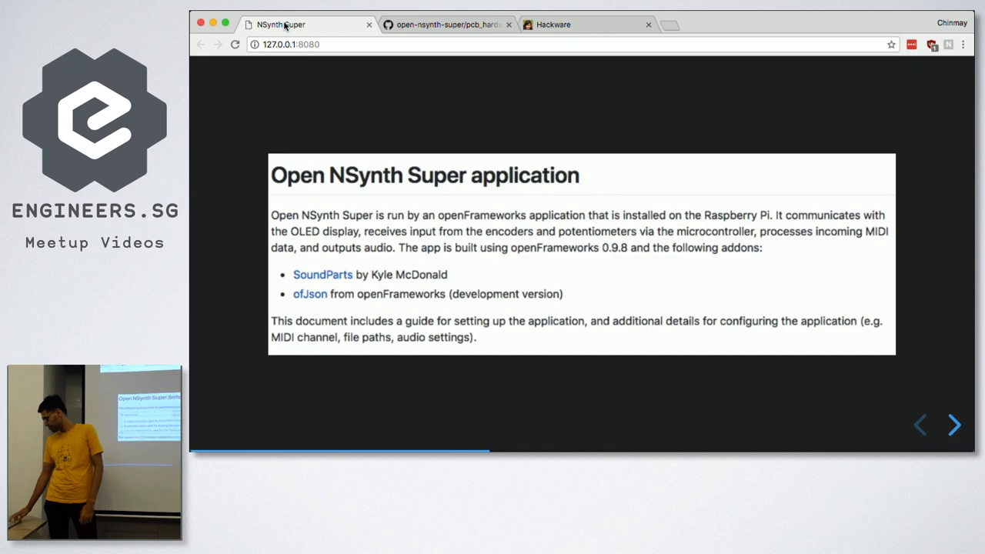
Step: Advance through the firmware, device provisioning and 64GB image meme slides to the wget image download terminal slide
key("Right")
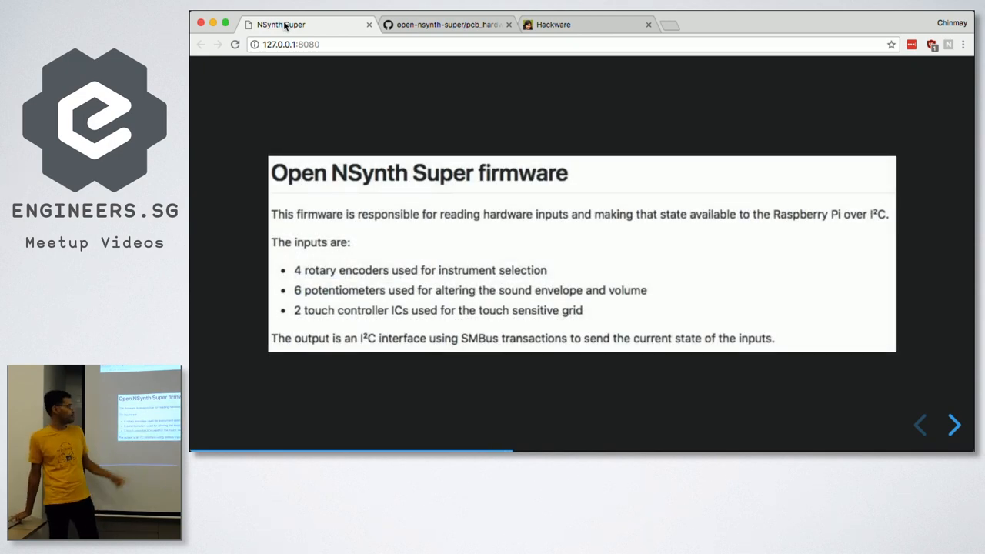
key("Right")
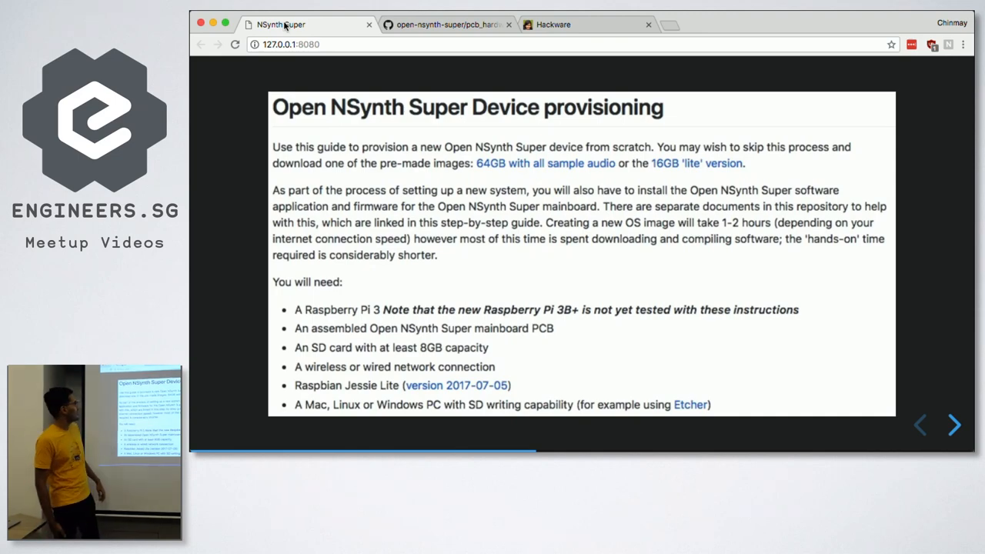
key("Right")
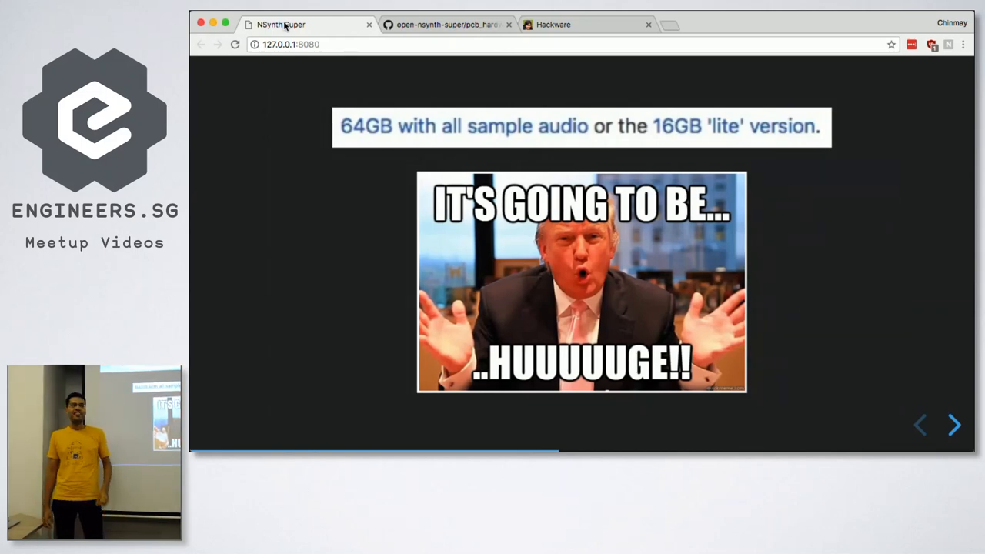
key("Right")
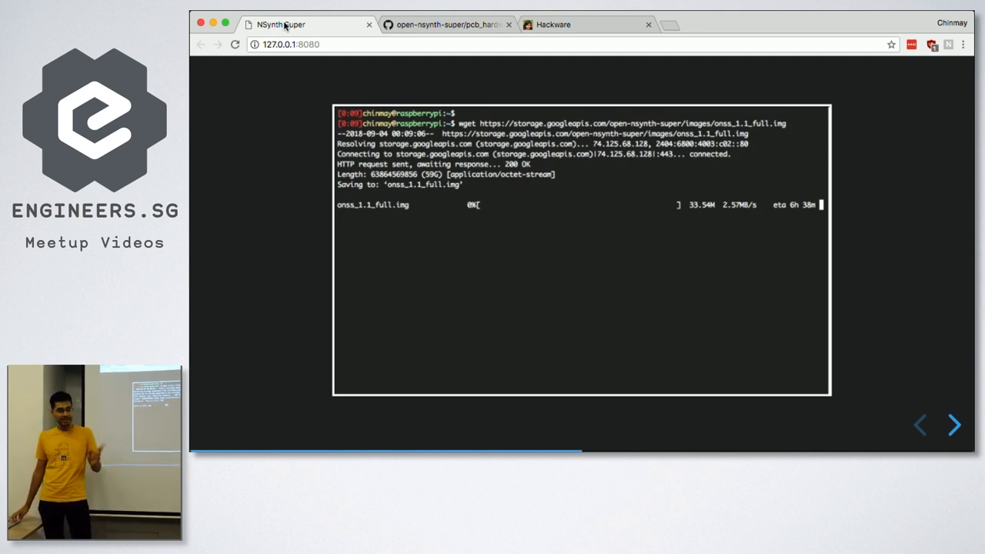
Step: Advance to the hardware block diagram linking inputs, STM32, OLED, DAC and RPi 3
key("Right")
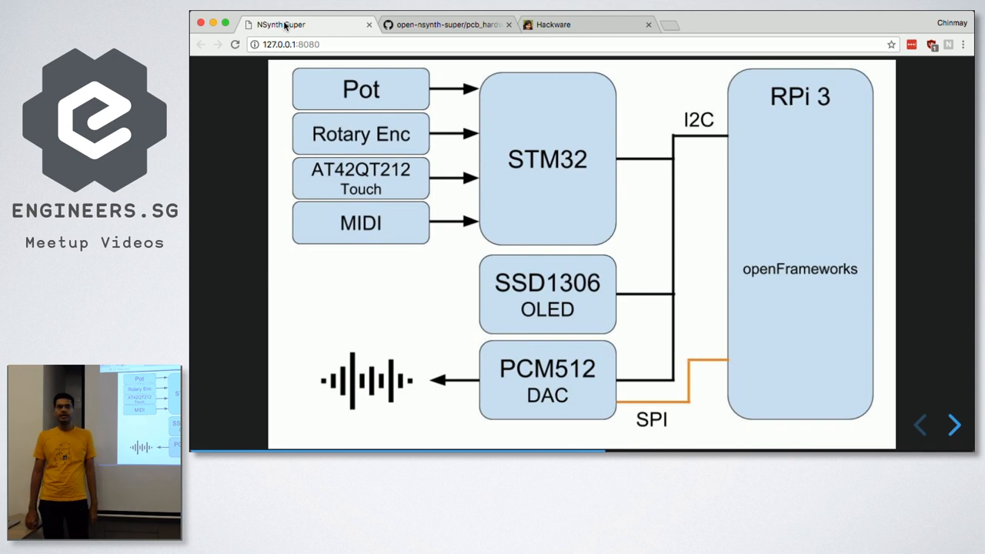
Step: Advance through the schematic, JLCPCB offer and bare PCB photo slides to the parts list table
key("Right")
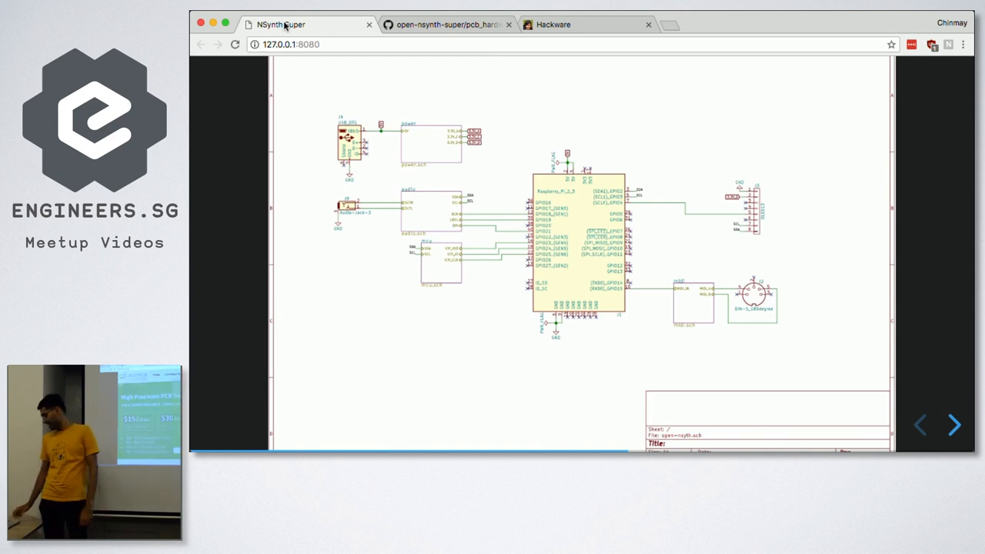
key("Right")
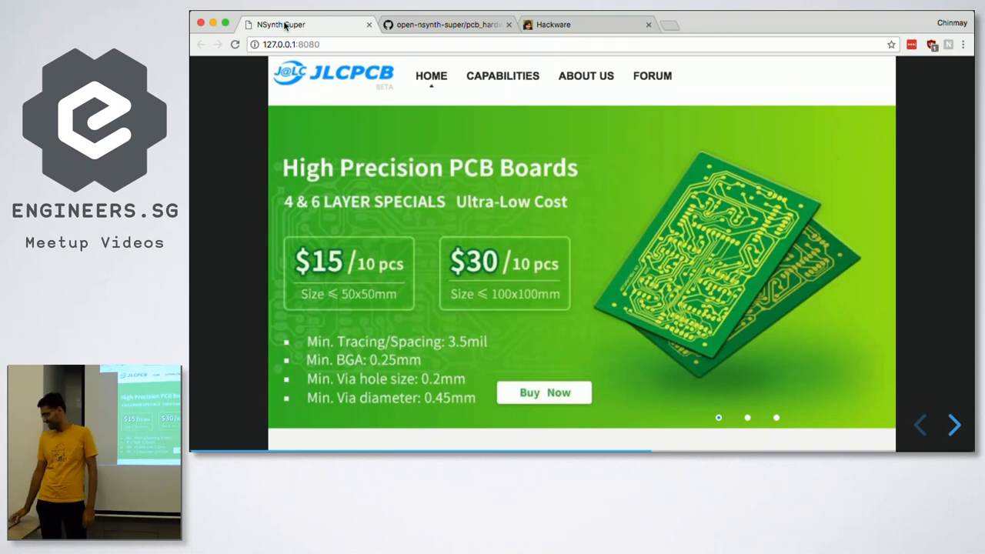
key("Right")
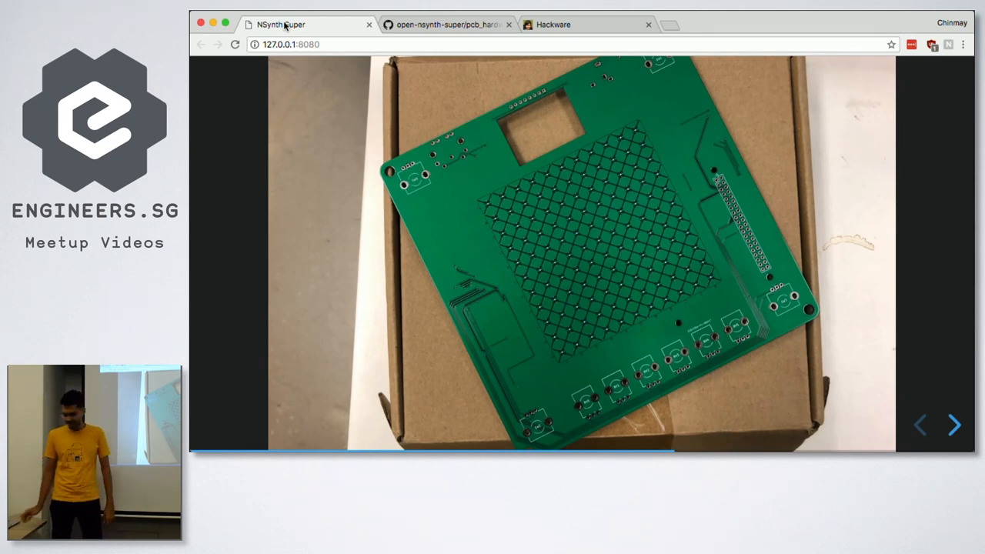
key("Right")
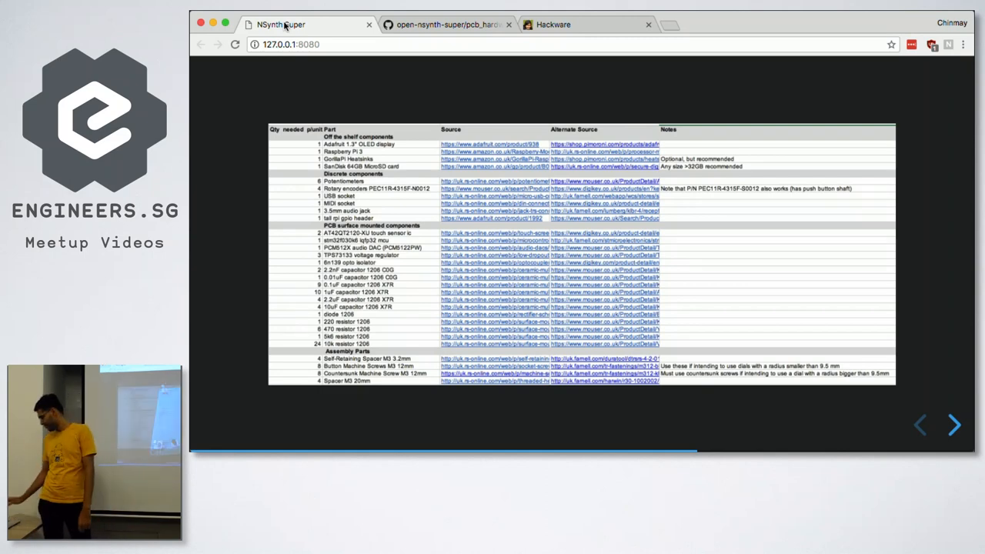
Step: Advance through the assembled board photos, OLED wiring and display bodge slides to the board video, with volume raised
key("Right")
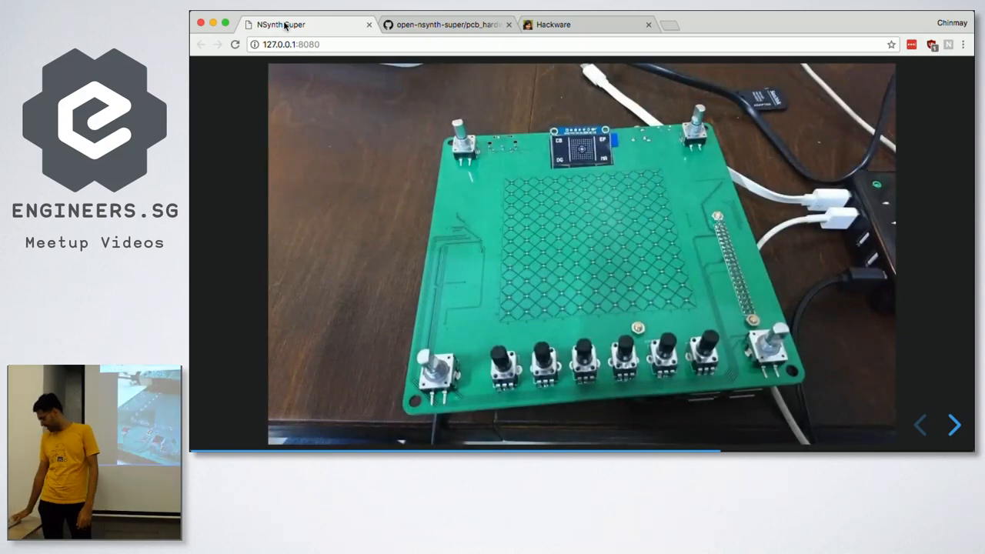
key("Right")
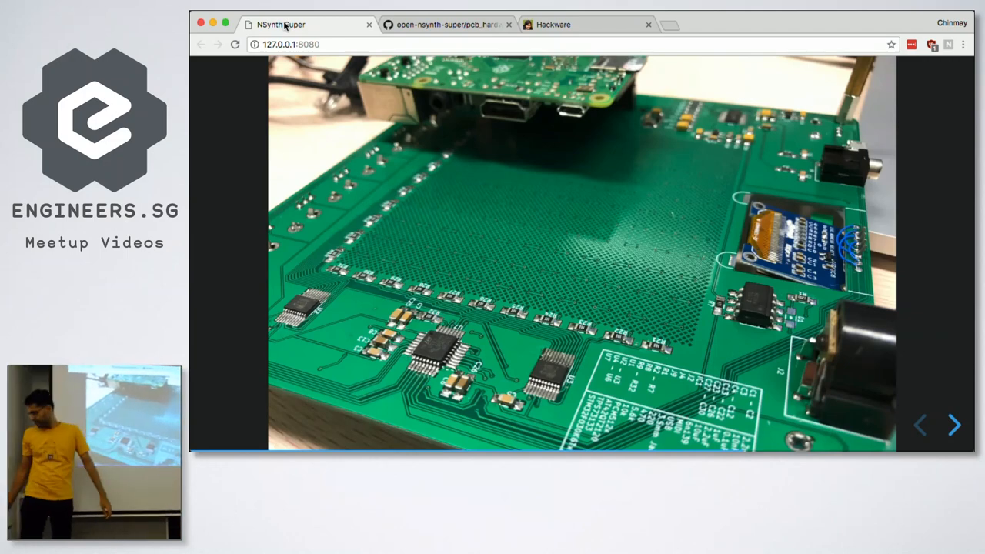
key("Right")
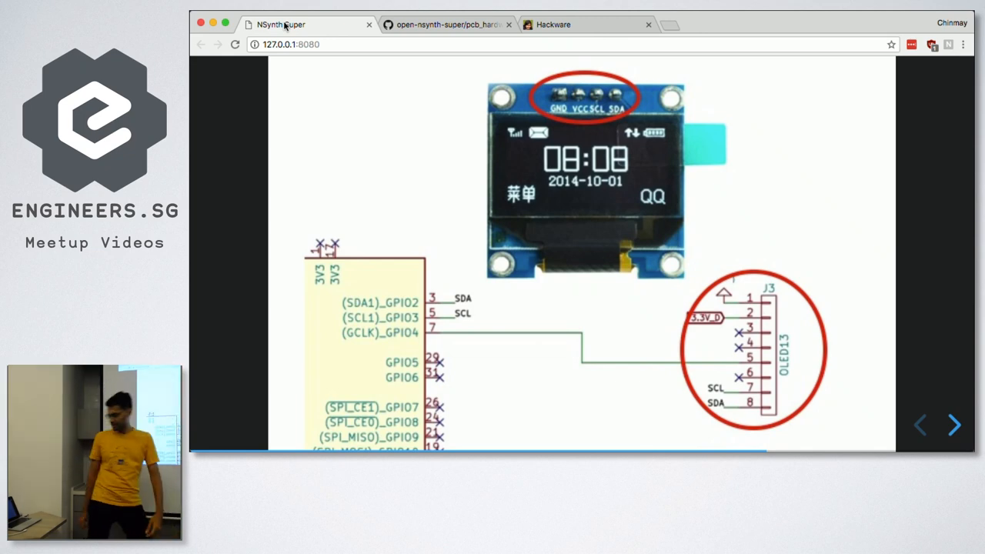
key("Right")
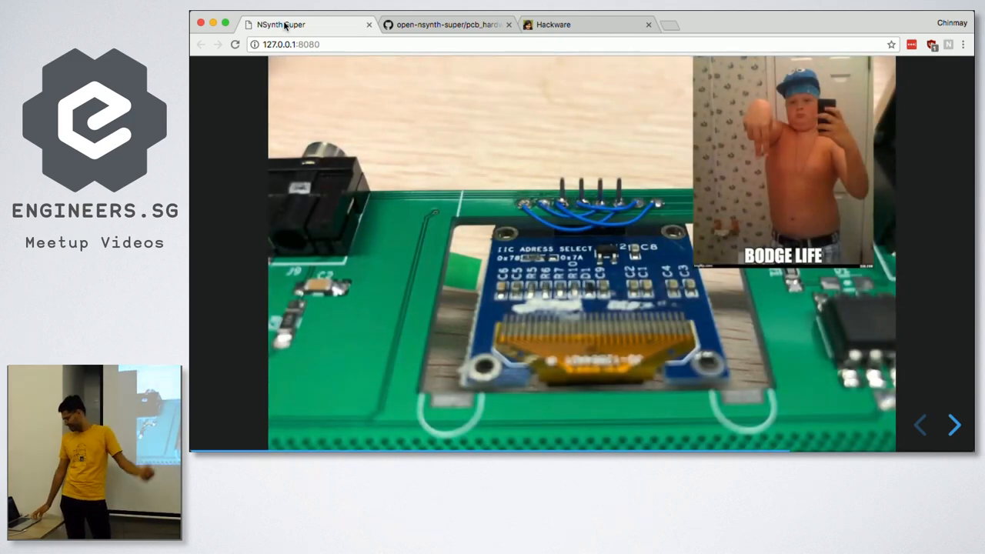
key("Right")
key("XF86AudioRaiseVolume")
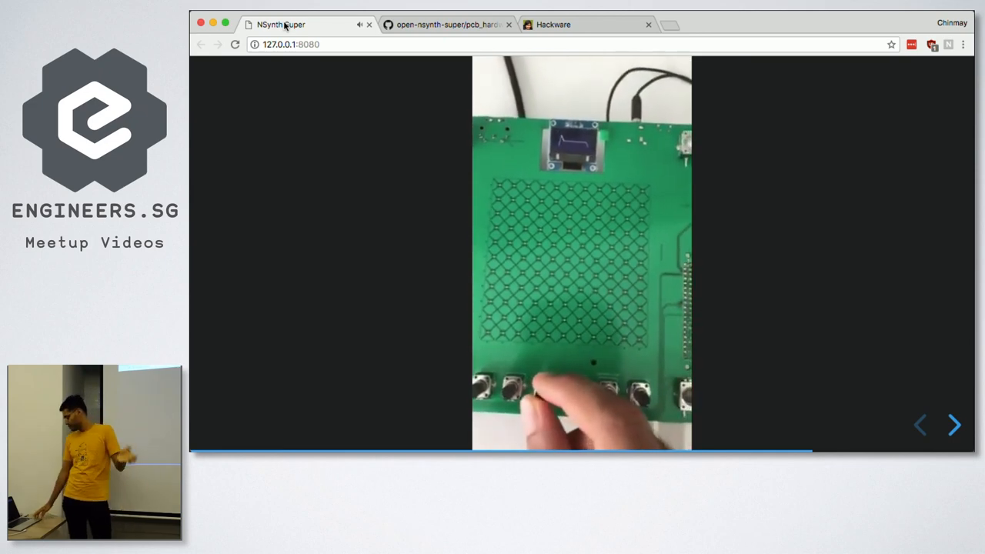
Step: Advance through the enclosure photos, Korg nanoKEY2 and Raspberry Pi ports slides to the audio pipeline slide
key("Right")
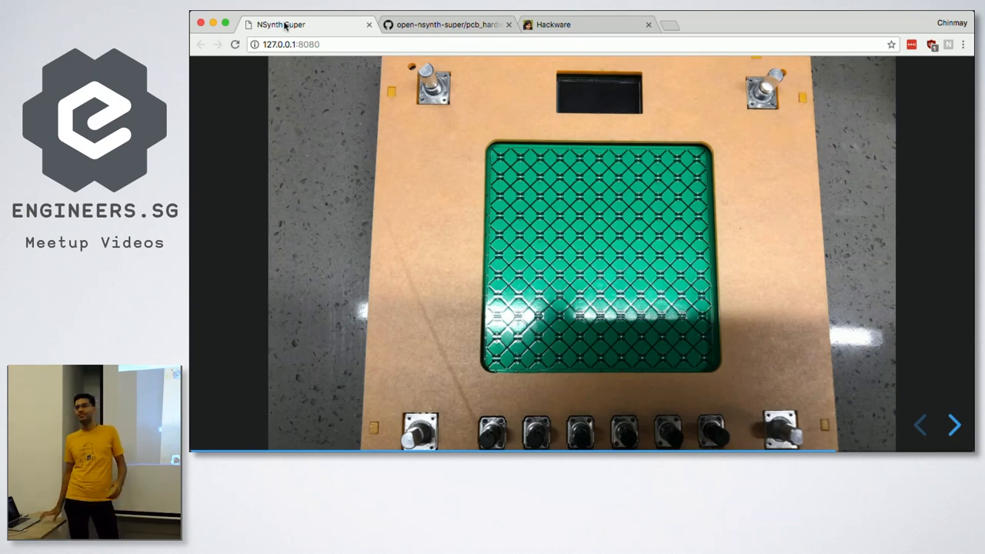
key("Right")
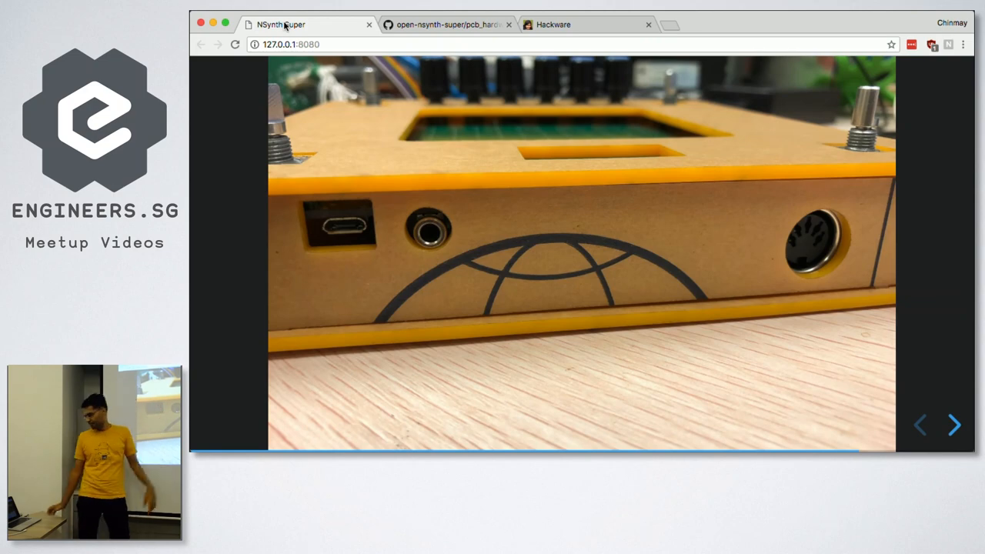
key("Right")
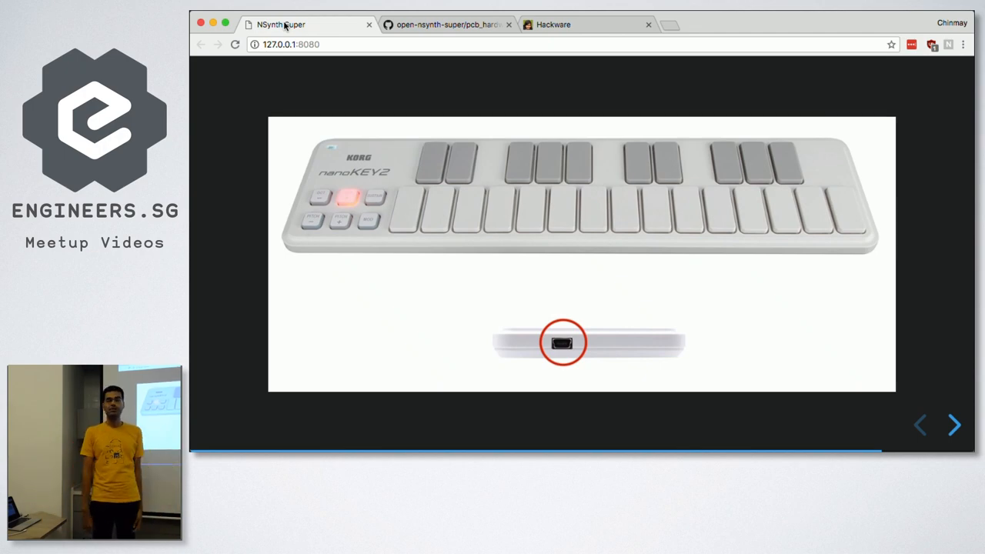
key("Right")
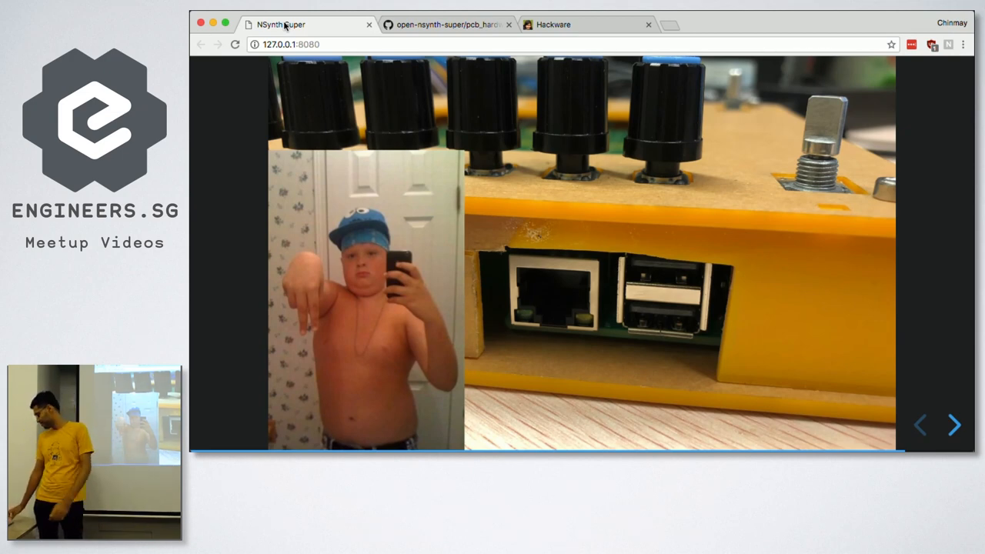
key("Right")
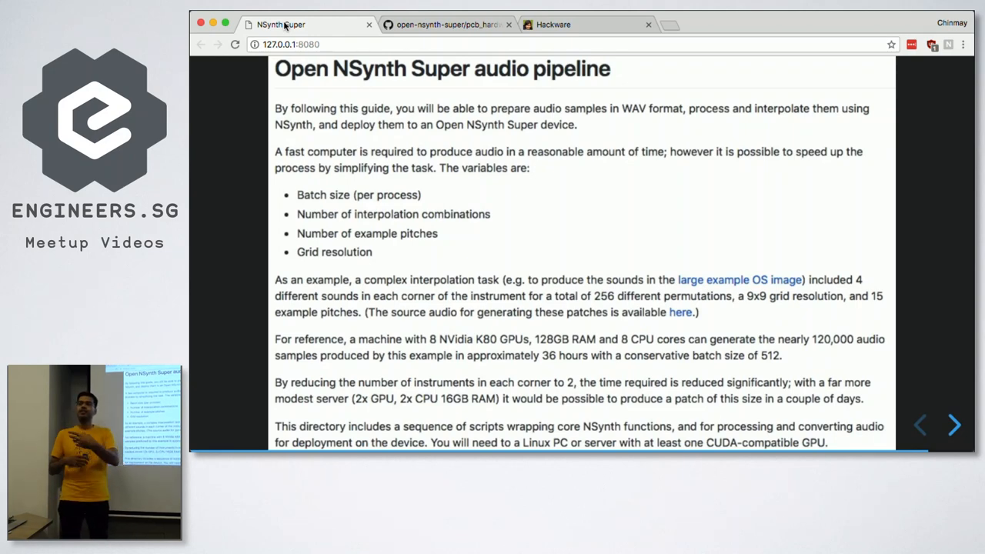
Step: Advance past the GPU requirements meme slide to the closing 'are we jammin' cat slide
key("Right")
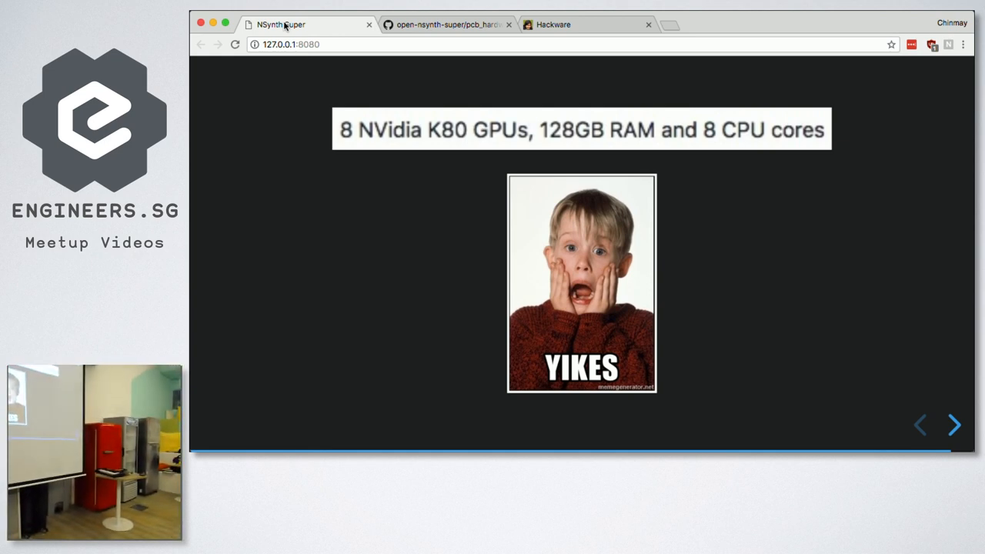
key("Right")
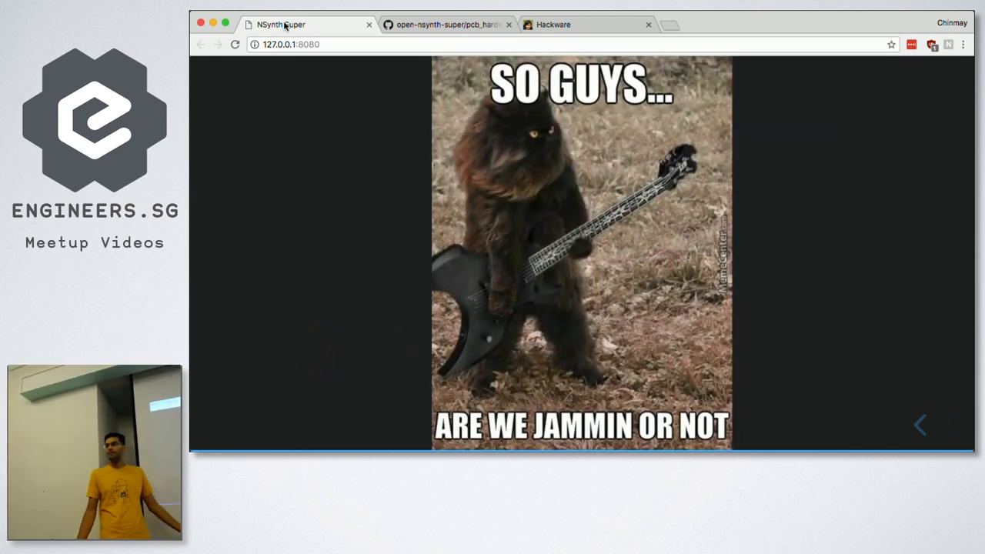